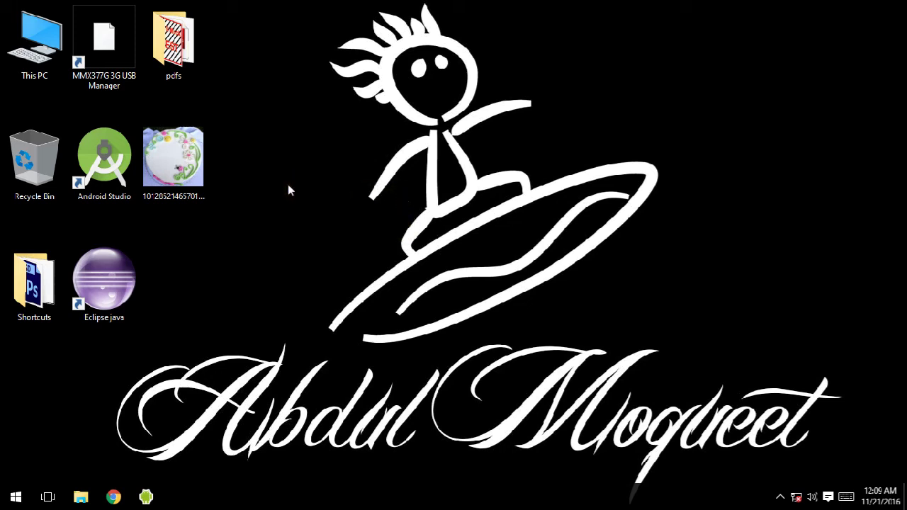
# Step: Preview the cake PNG in Picasa, close the viewer, and bring up the file's context menu
pyautogui.click(183, 172)
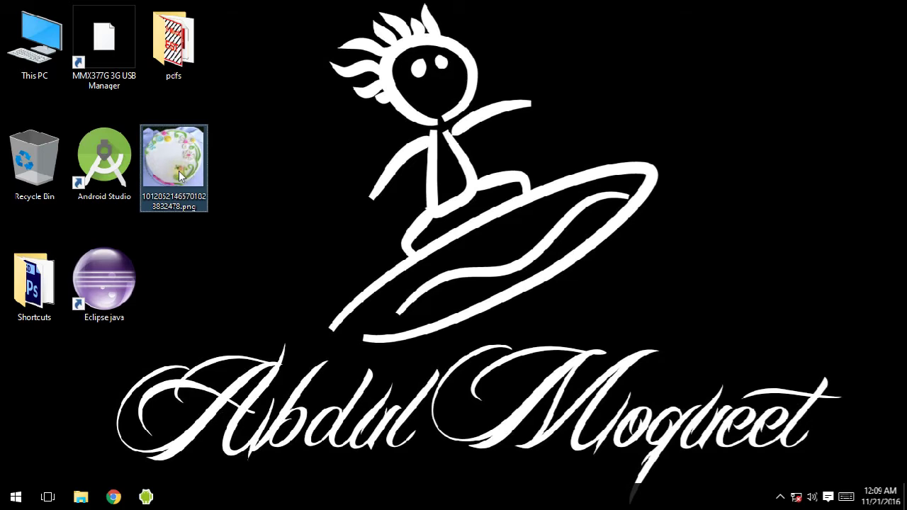
pyautogui.doubleClick(180, 176)
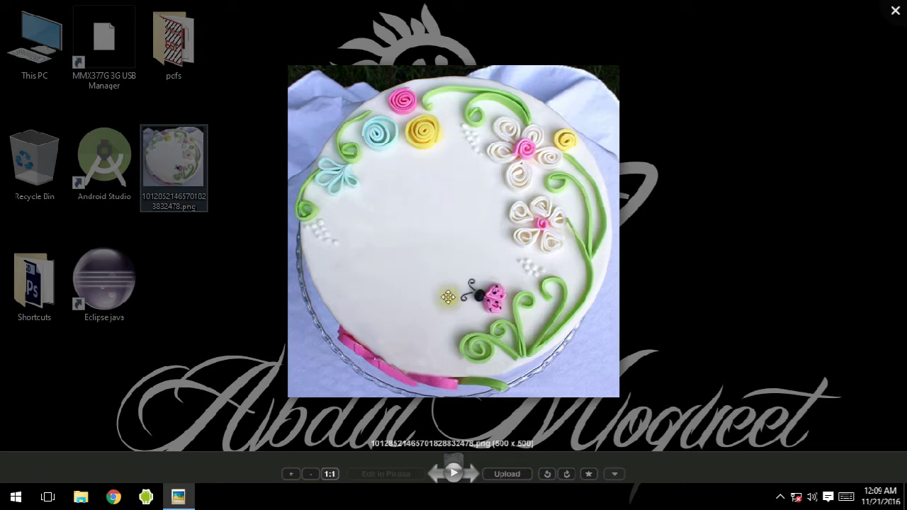
pyautogui.click(896, 10)
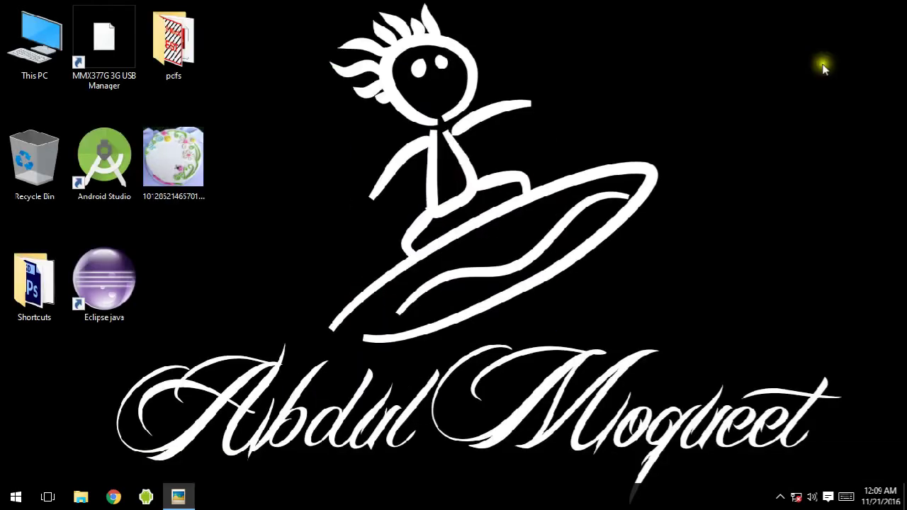
pyautogui.rightClick(191, 159)
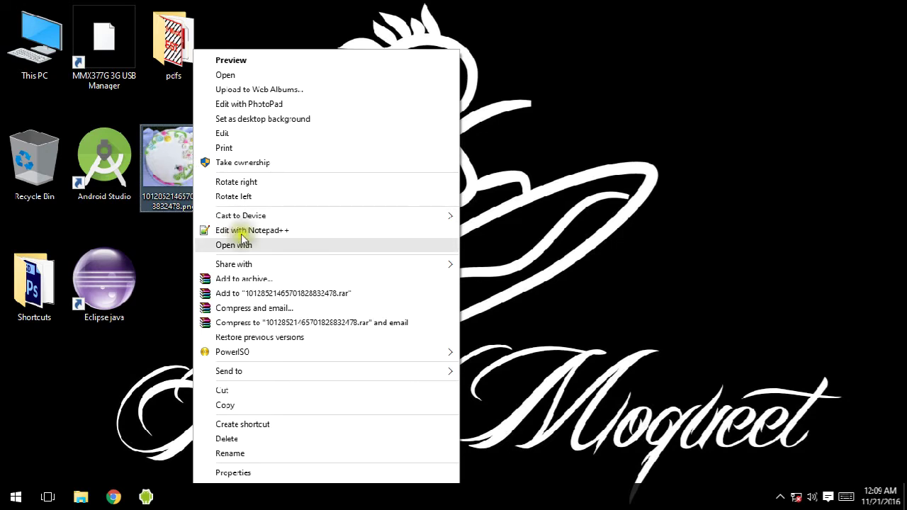
# Step: Open the cake PNG in Adobe Photoshop CS6 using Open with
pyautogui.moveTo(255, 245)
pyautogui.click(505, 246)
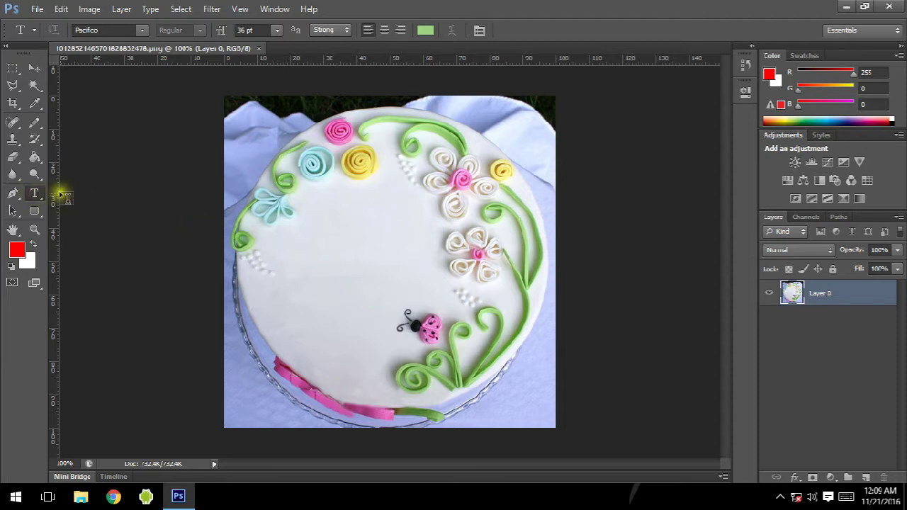
# Step: Add 'Happy' in green Pacifico 36 pt on the cake's left side as its own text layer
pyautogui.click(288, 251)
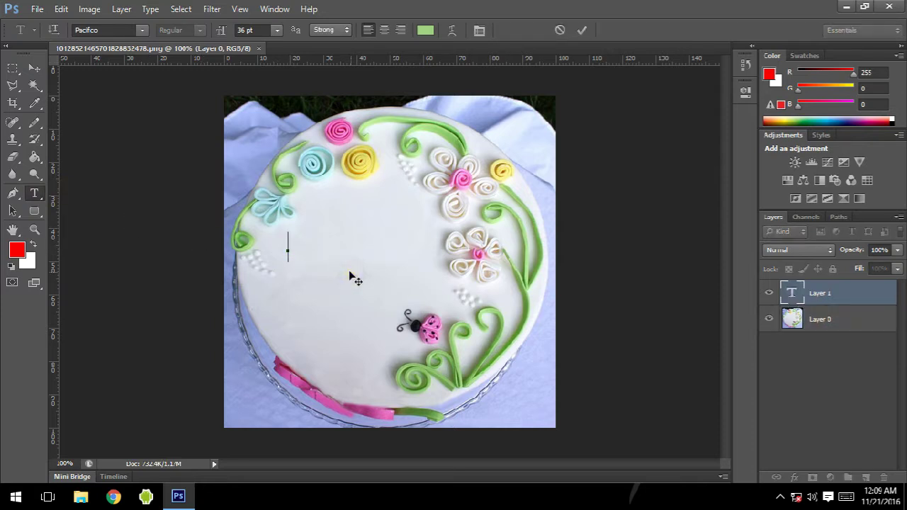
pyautogui.write('Happy')
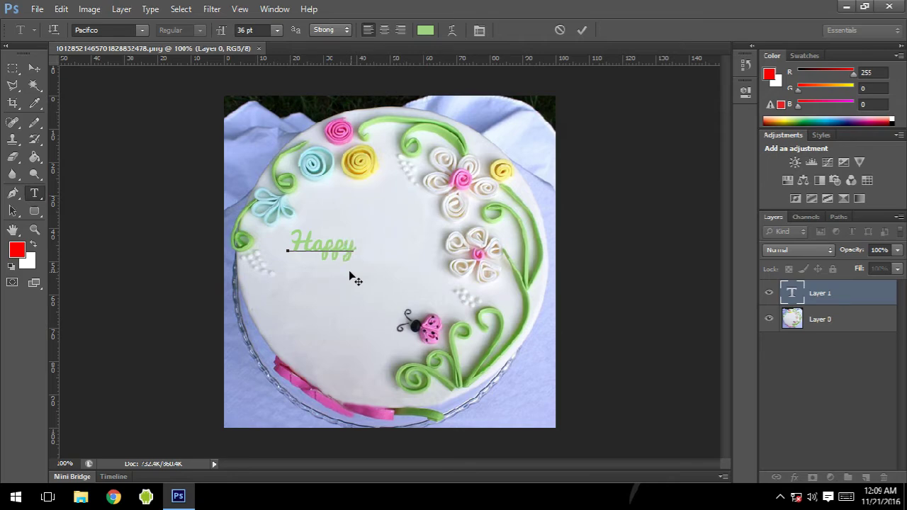
pyautogui.click(347, 245)
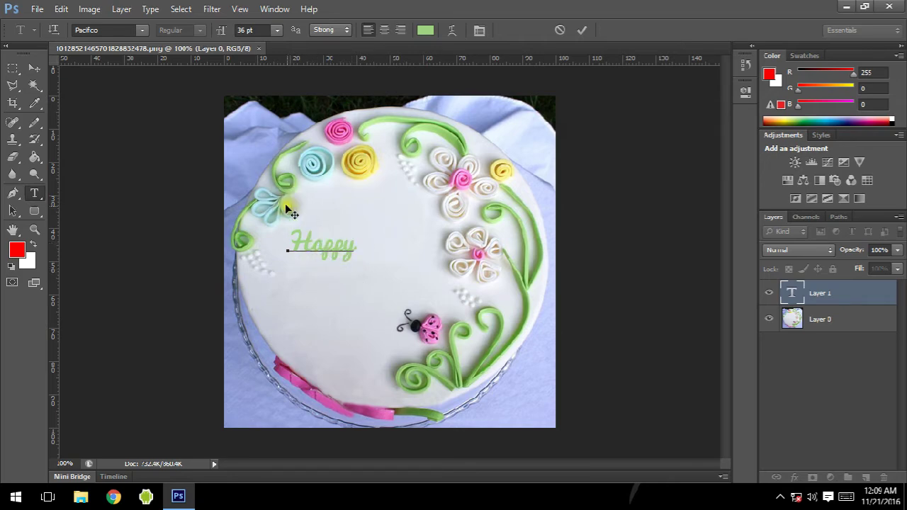
pyautogui.moveTo(353, 248); pyautogui.dragTo(286, 249)
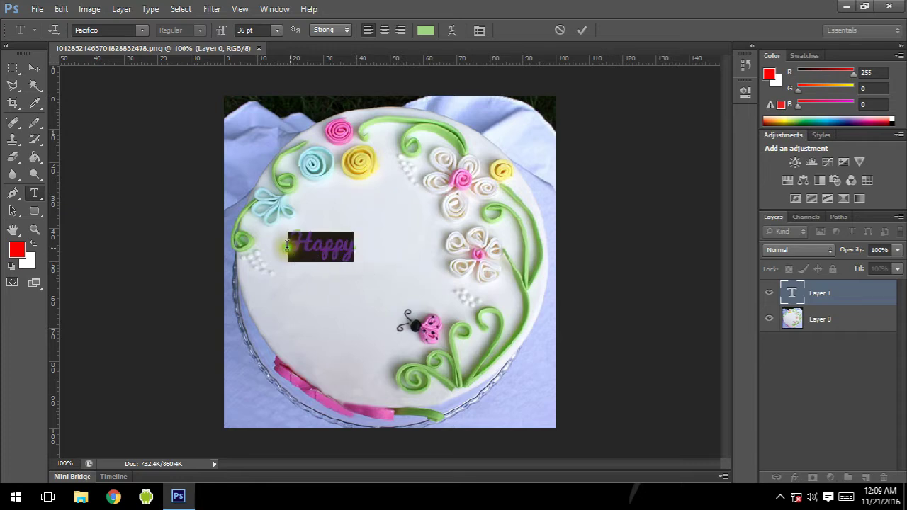
pyautogui.click(581, 29)
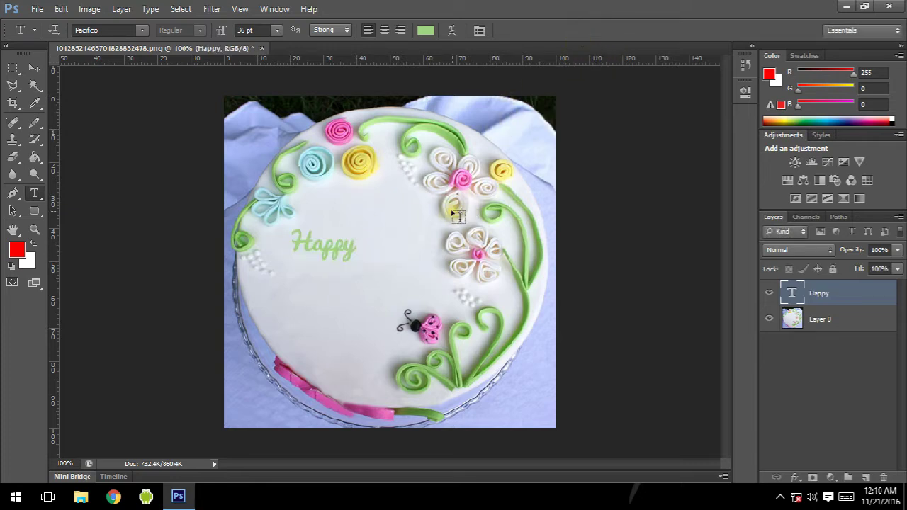
pyautogui.doubleClick(845, 295)
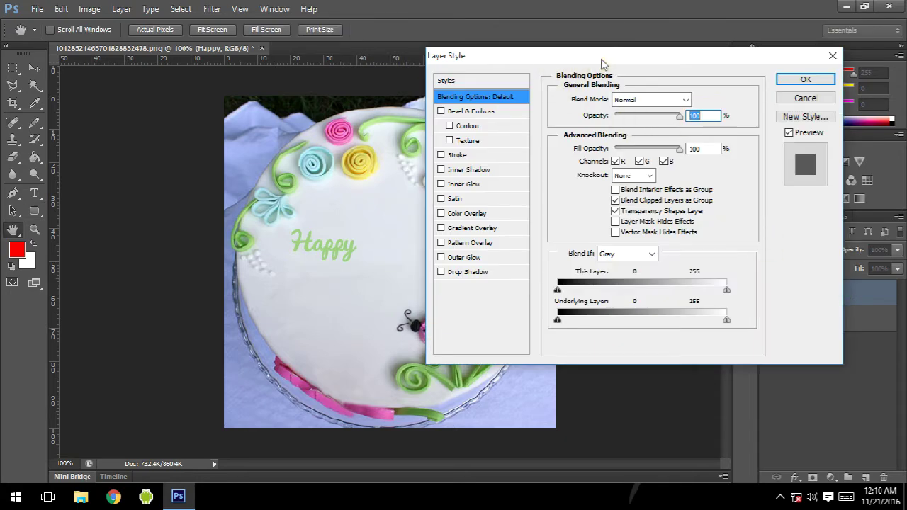
# Step: Add a smooth Inner Bevel Bevel & Emboss to Happy with 255% depth and 2 px size
pyautogui.click(492, 112)
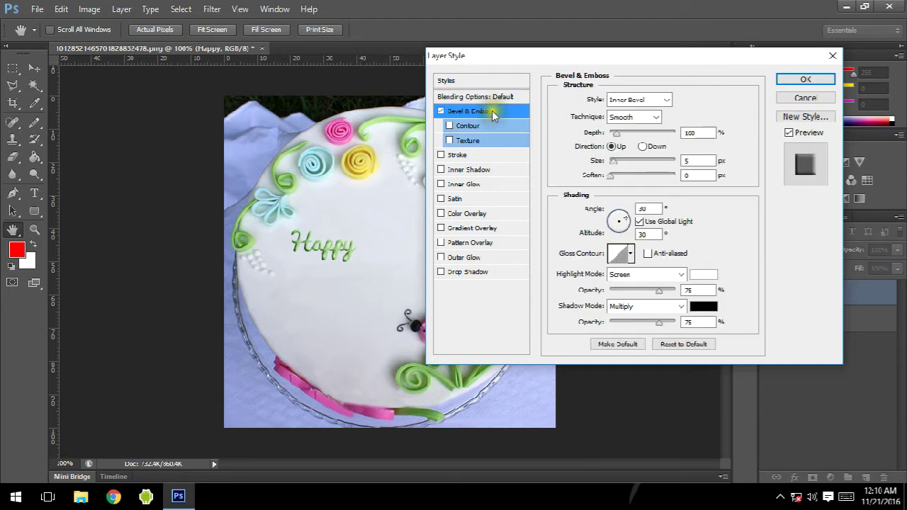
pyautogui.doubleClick(699, 132)
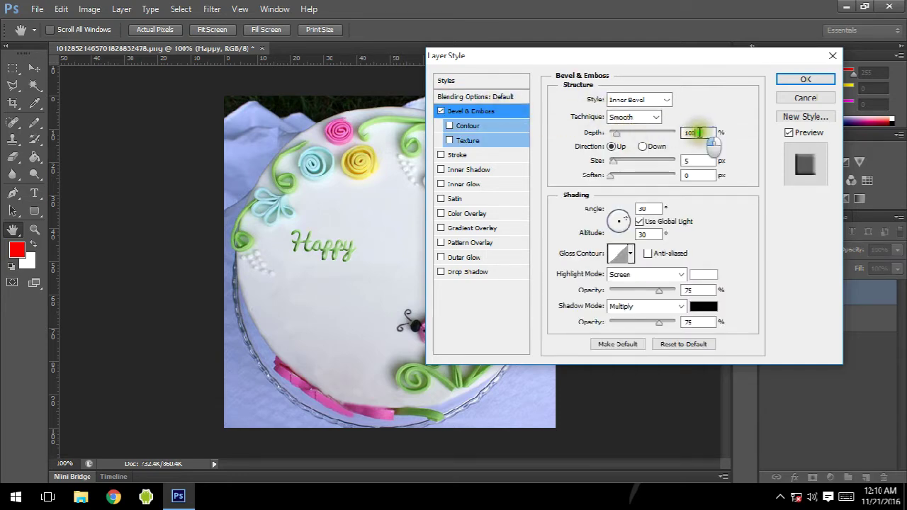
pyautogui.write('2')
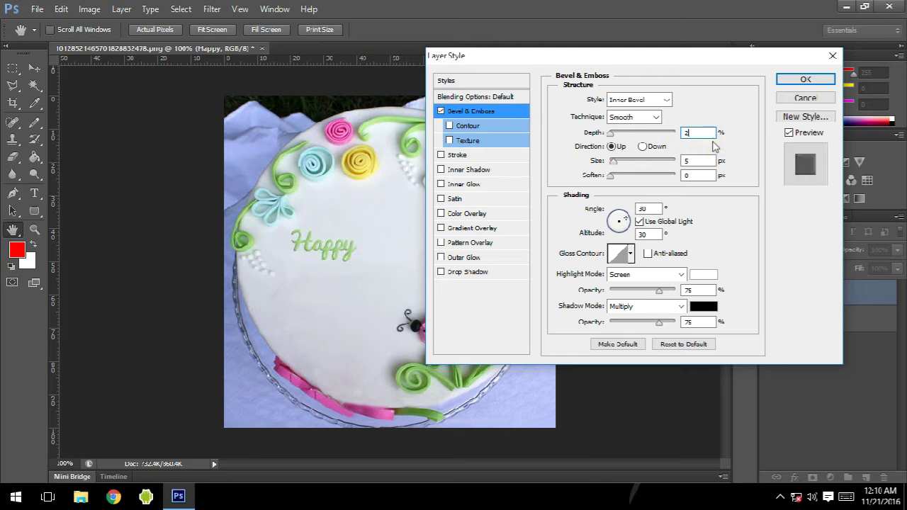
pyautogui.write('55')
pyautogui.doubleClick(687, 161)
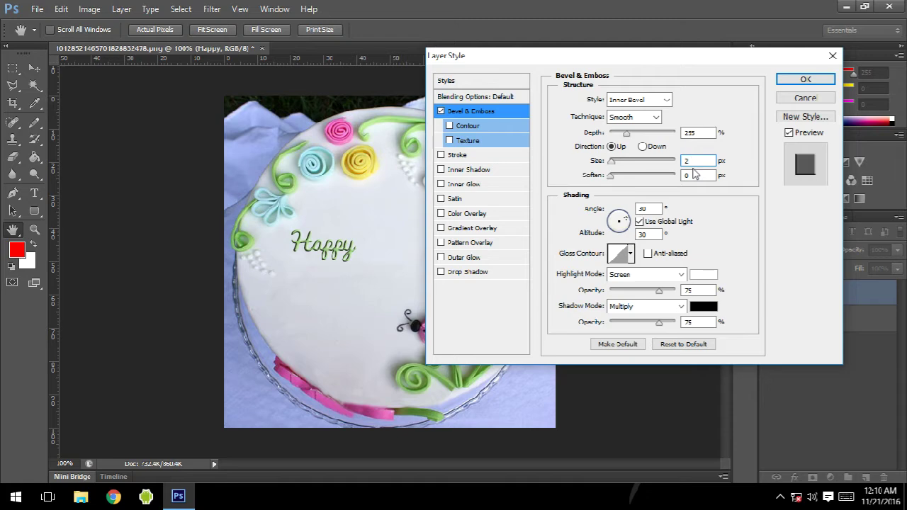
pyautogui.write('2')
# Step: Set bevel shading to -153° angle, 26° altitude, 45% highlight and 20% shadow opacity
pyautogui.doubleClick(633, 208)
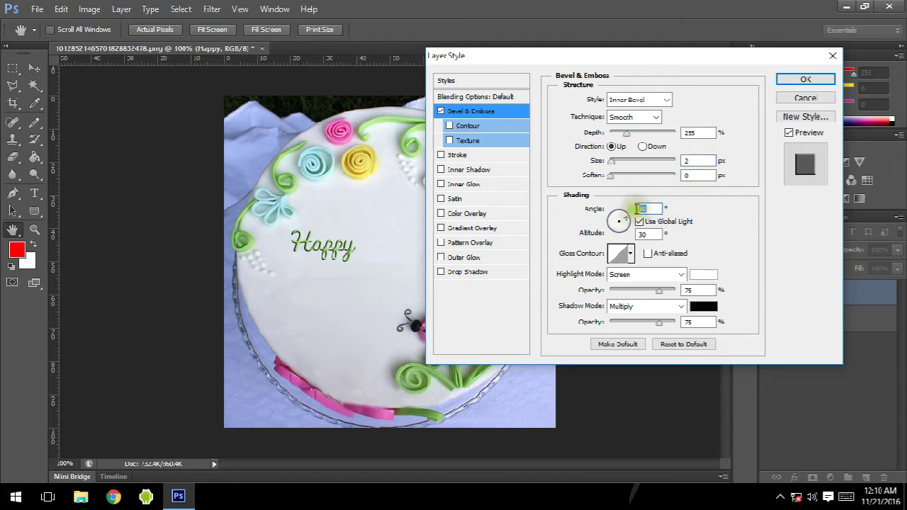
pyautogui.write('-15')
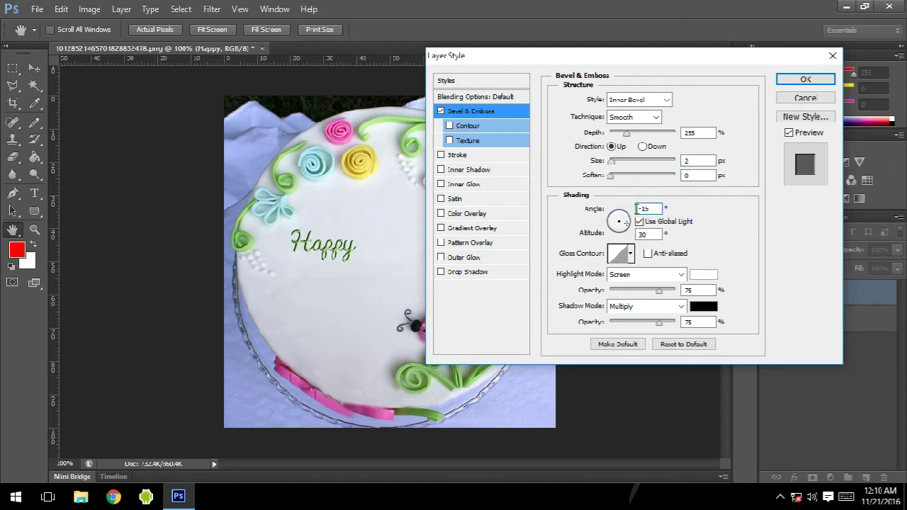
pyautogui.write('3')
pyautogui.doubleClick(637, 234)
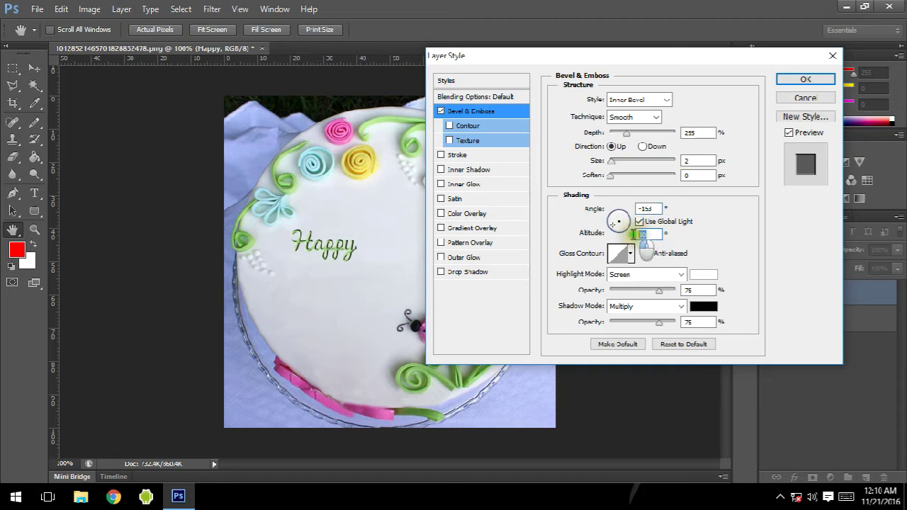
pyautogui.write('26')
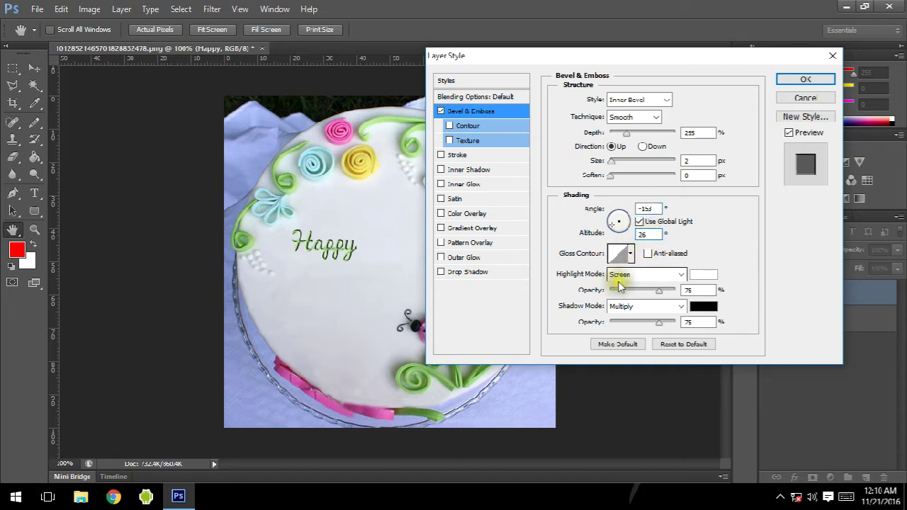
pyautogui.click(681, 290)
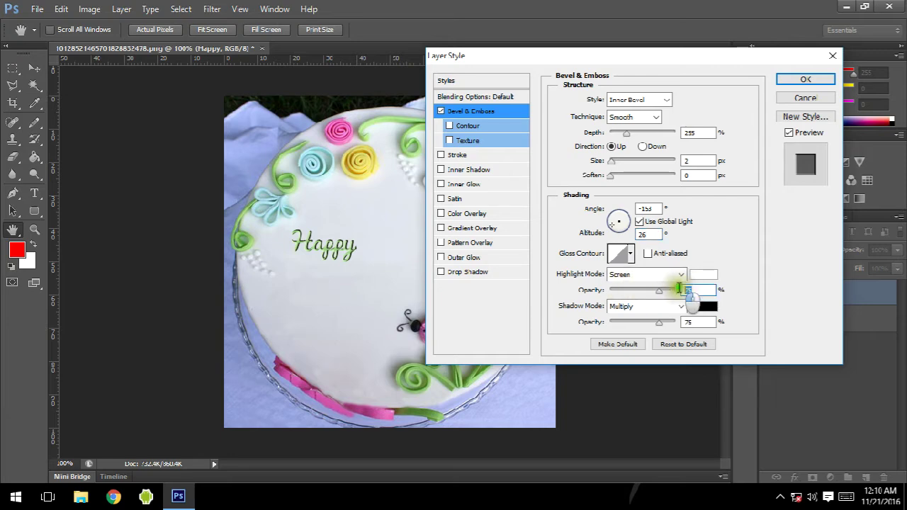
pyautogui.write('45')
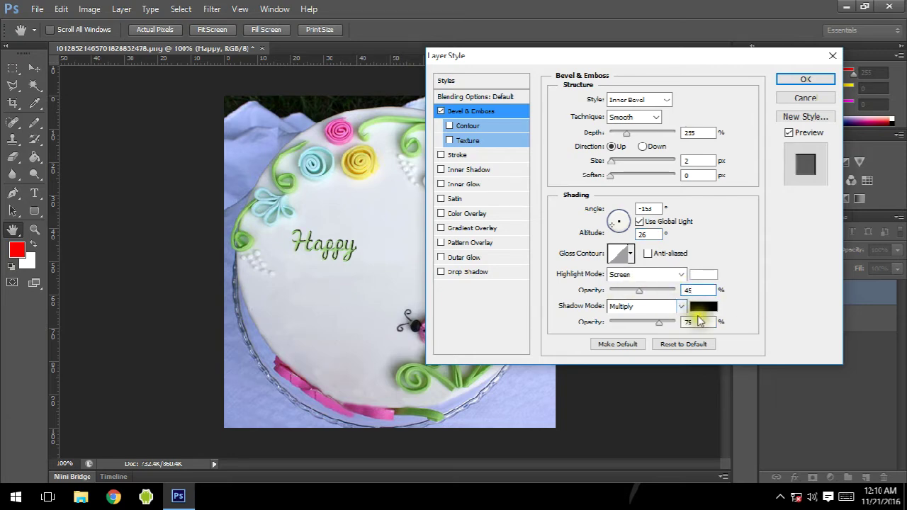
pyautogui.click(698, 323)
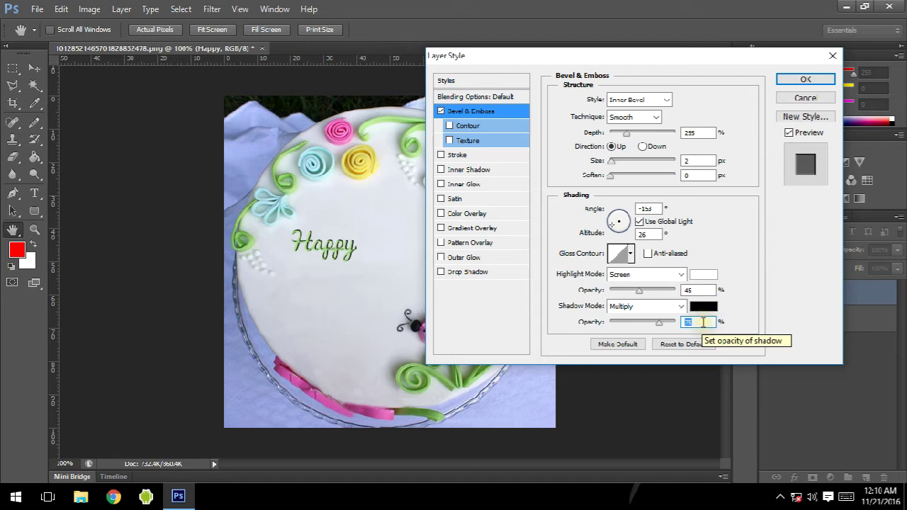
pyautogui.write('20')
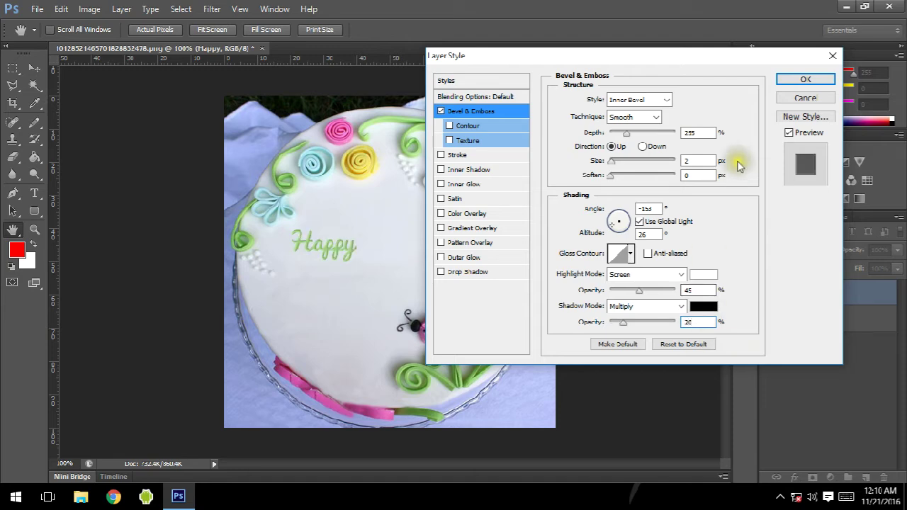
pyautogui.click(477, 273)
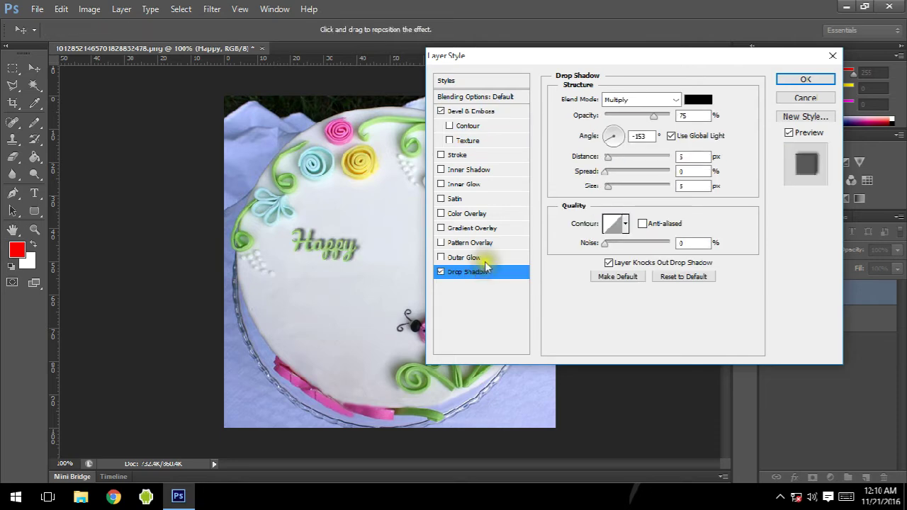
# Step: Give Happy a drop shadow with 70% opacity and 1 px distance, and apply the styles
pyautogui.click(680, 114)
pyautogui.write('70')
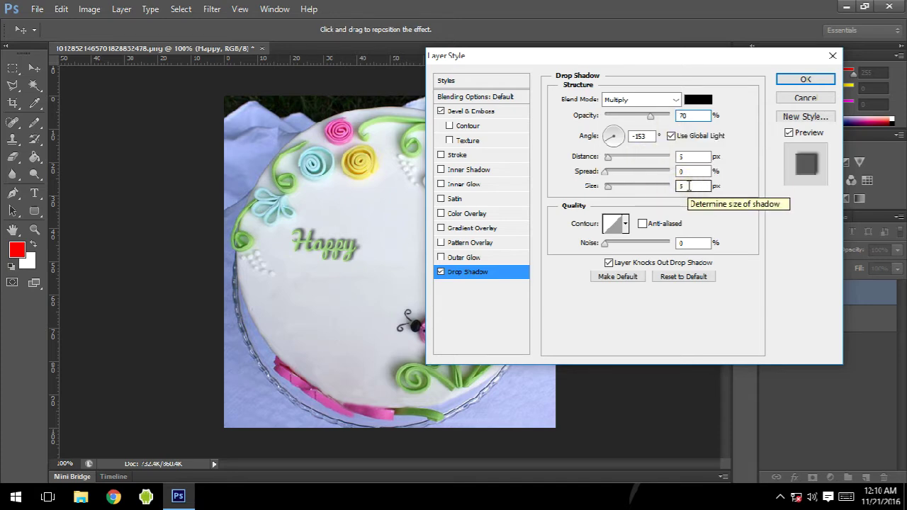
pyautogui.doubleClick(681, 157)
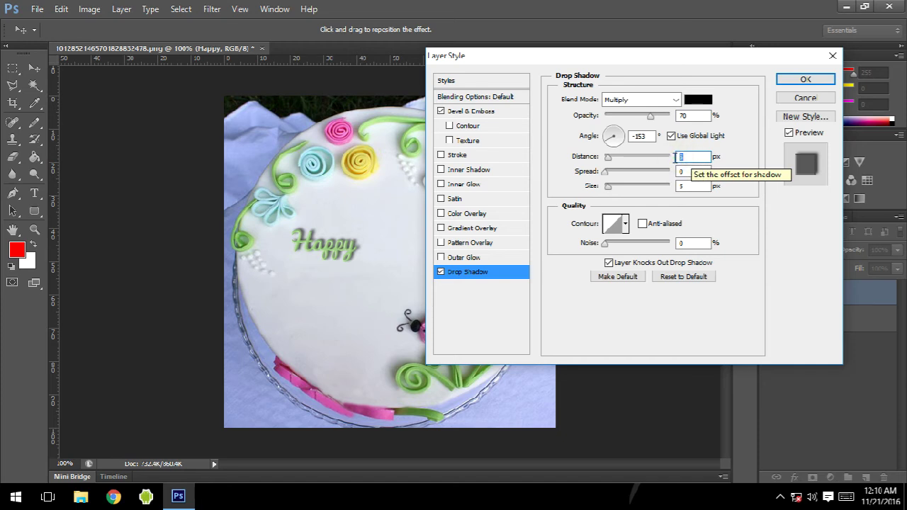
pyautogui.write('1')
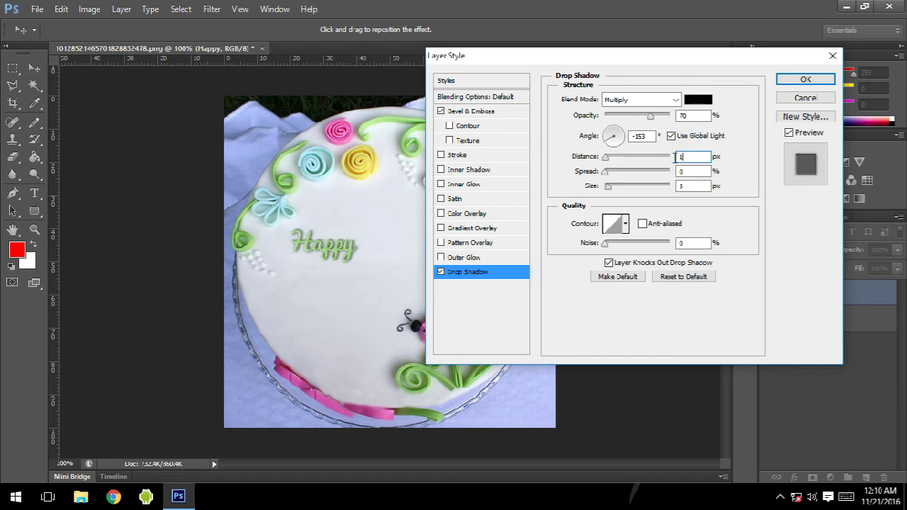
pyautogui.click(784, 81)
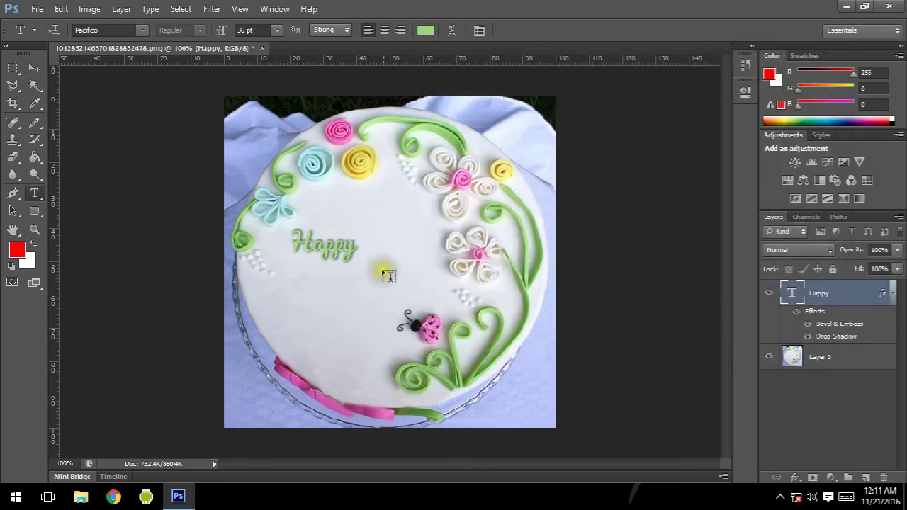
# Step: Add 'Birthday' in green Pacifico below Happy as a new text layer
pyautogui.click(308, 310)
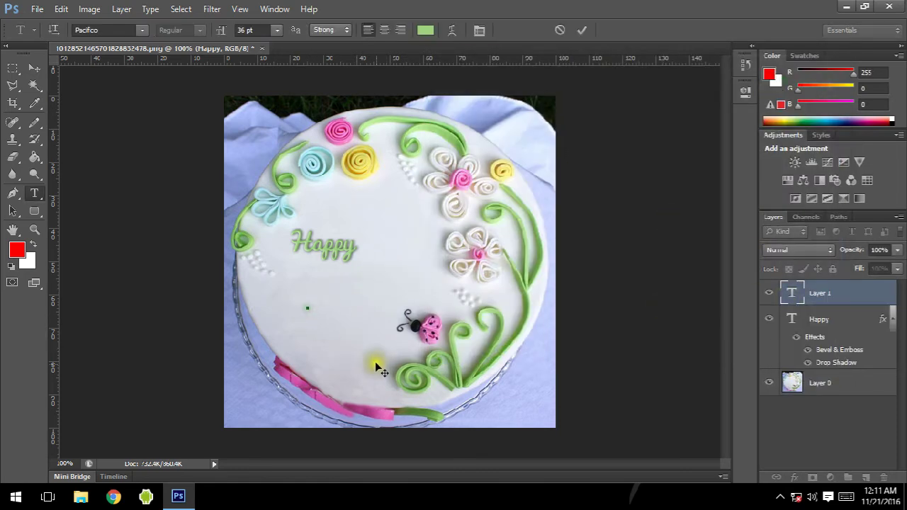
pyautogui.write('Birthday')
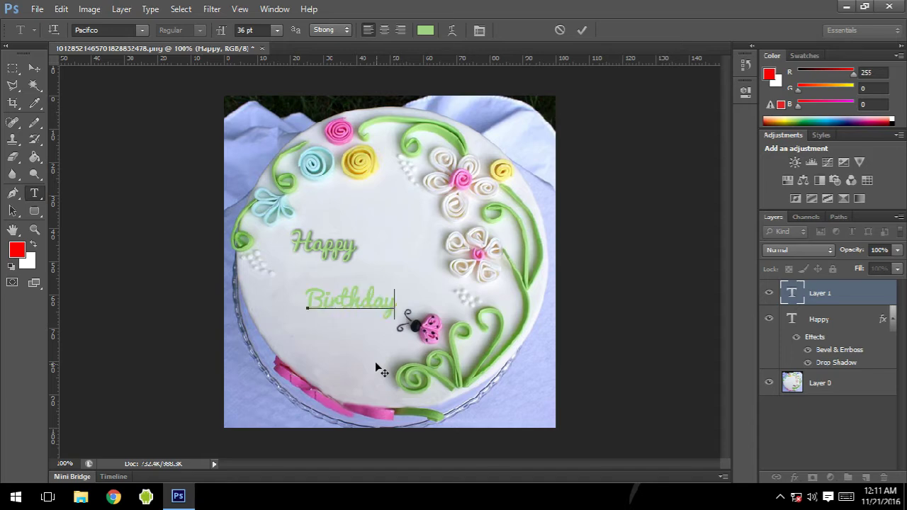
pyautogui.click(582, 29)
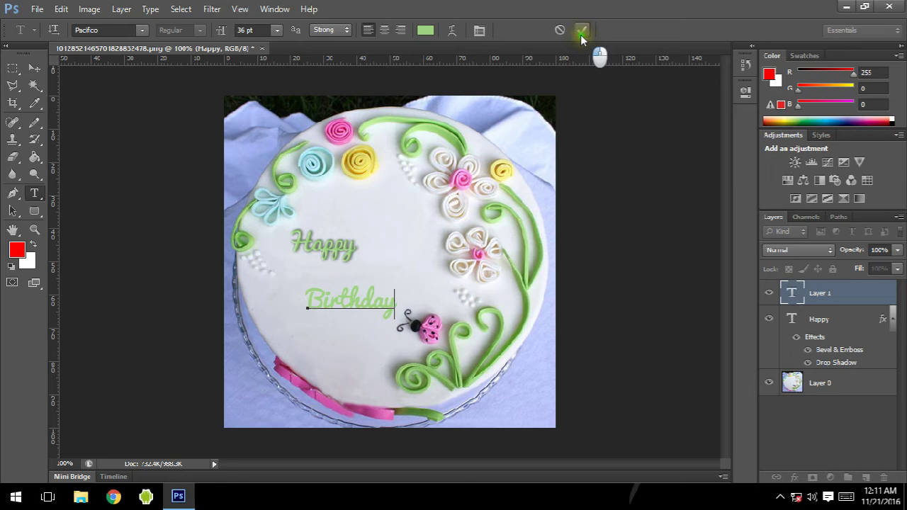
# Step: Copy the layer style from the Happy layer
pyautogui.click(835, 319)
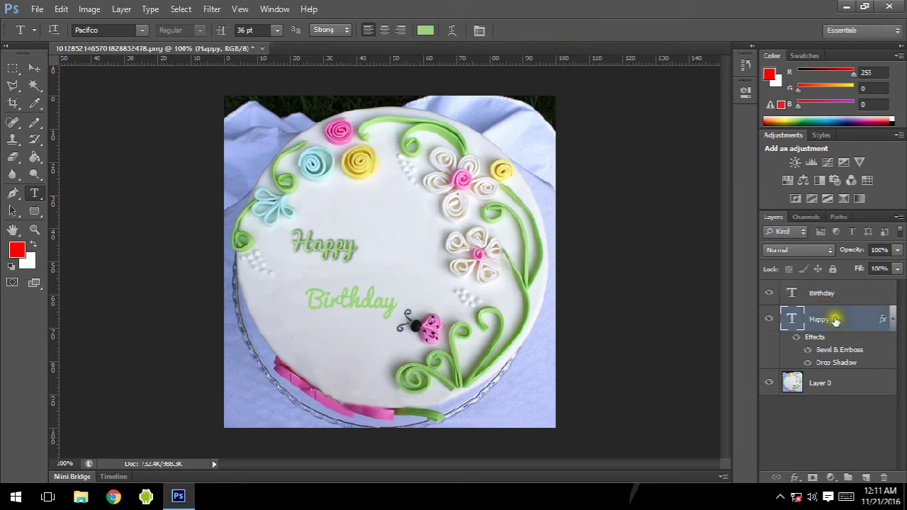
pyautogui.rightClick(840, 319)
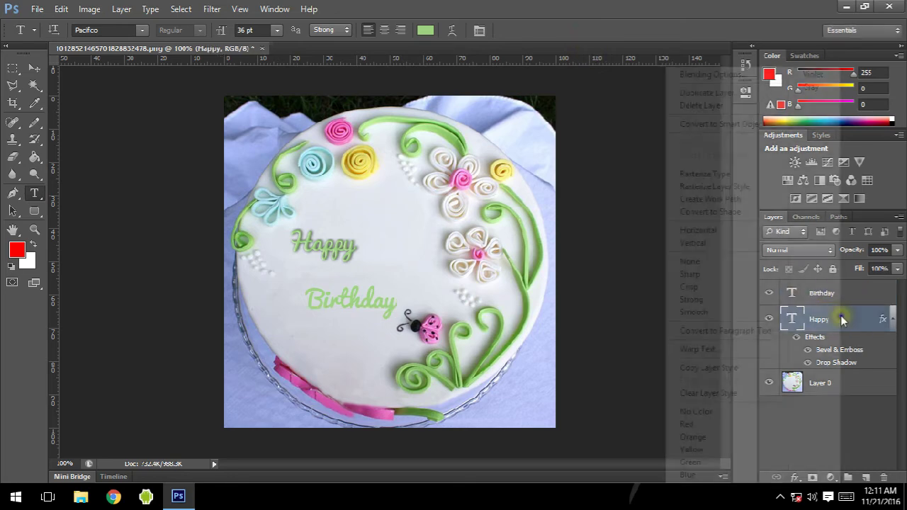
pyautogui.click(729, 368)
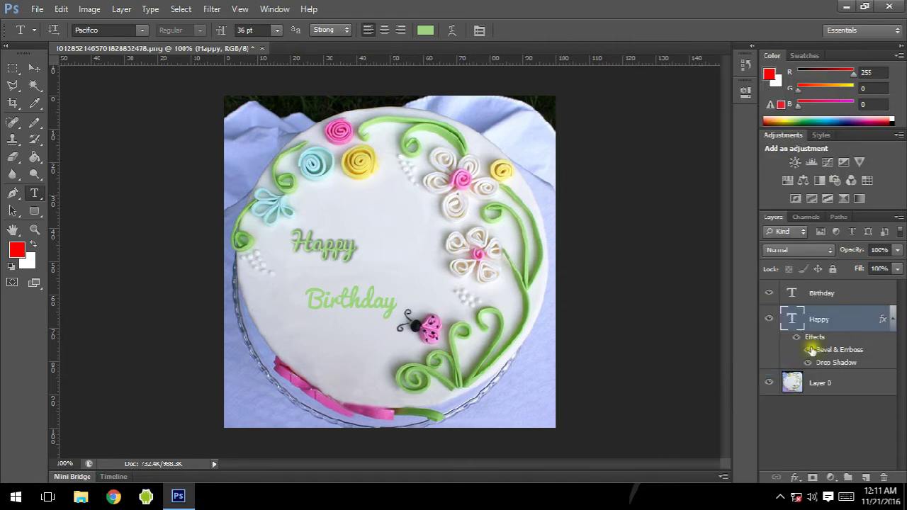
# Step: Paste Happy's bevel and drop shadow style onto the Birthday layer
pyautogui.click(842, 293)
pyautogui.rightClick(841, 293)
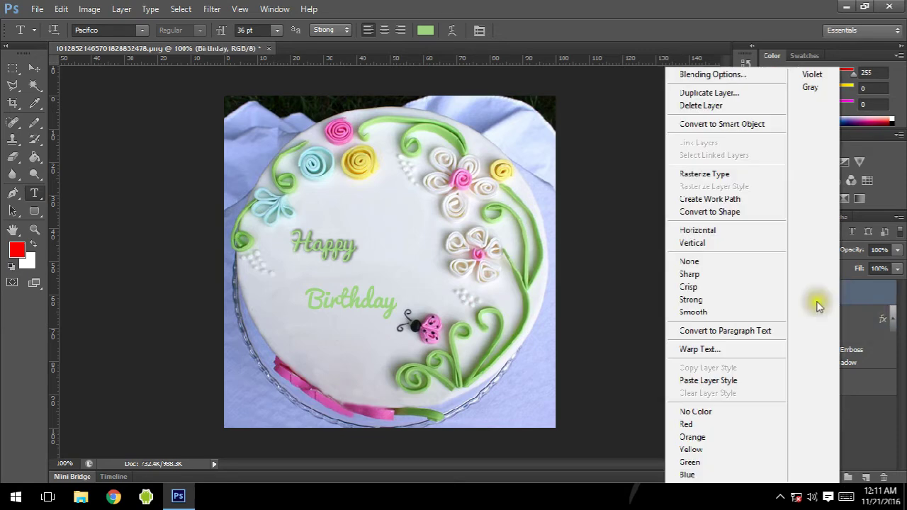
pyautogui.click(741, 381)
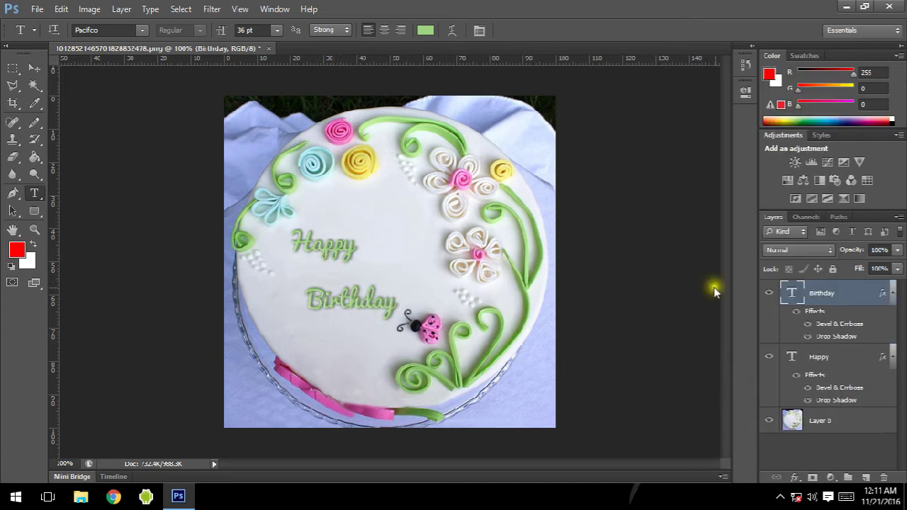
# Step: Shift Happy slightly left and move Birthday up beside it on one line
pyautogui.click(844, 356)
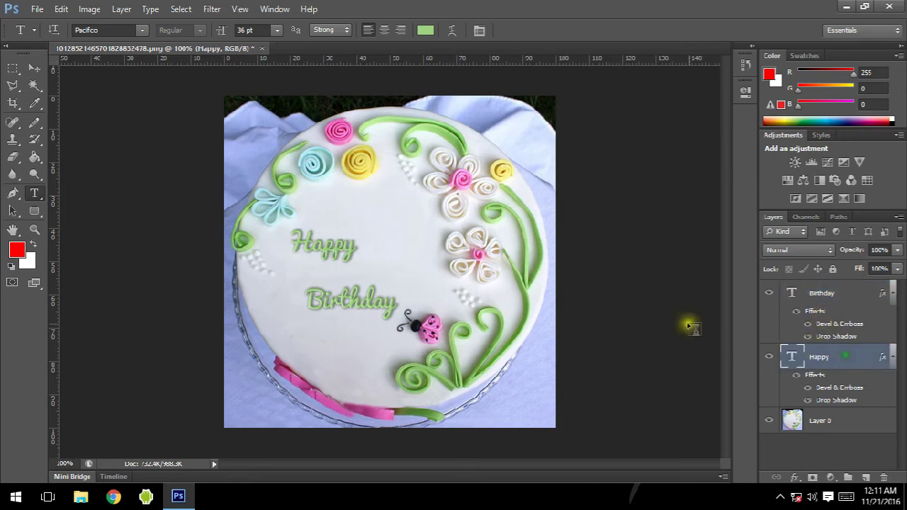
pyautogui.click(43, 69)
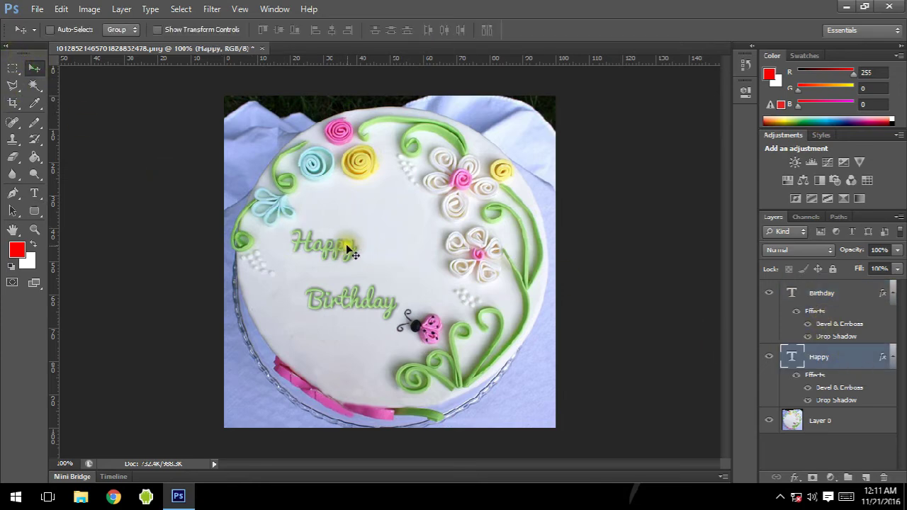
pyautogui.moveTo(345, 248); pyautogui.dragTo(329, 248)
pyautogui.click(777, 301)
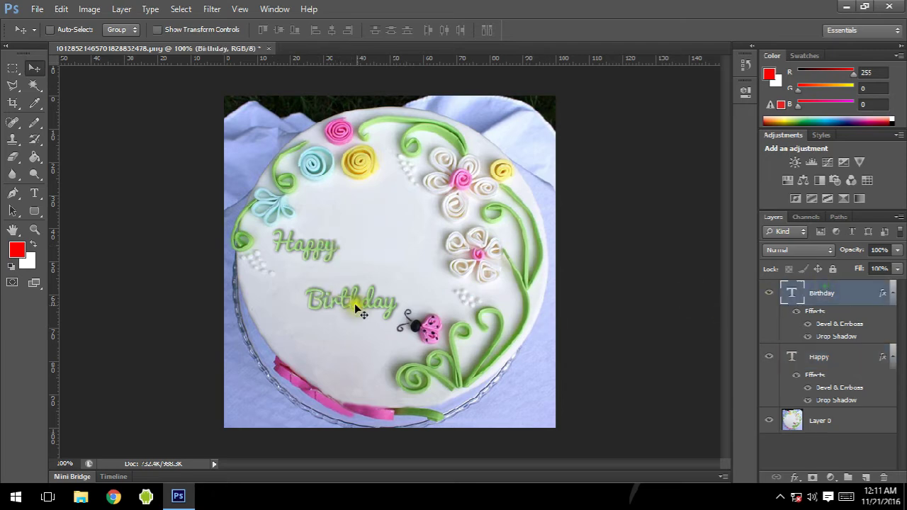
pyautogui.moveTo(354, 303); pyautogui.dragTo(404, 260)
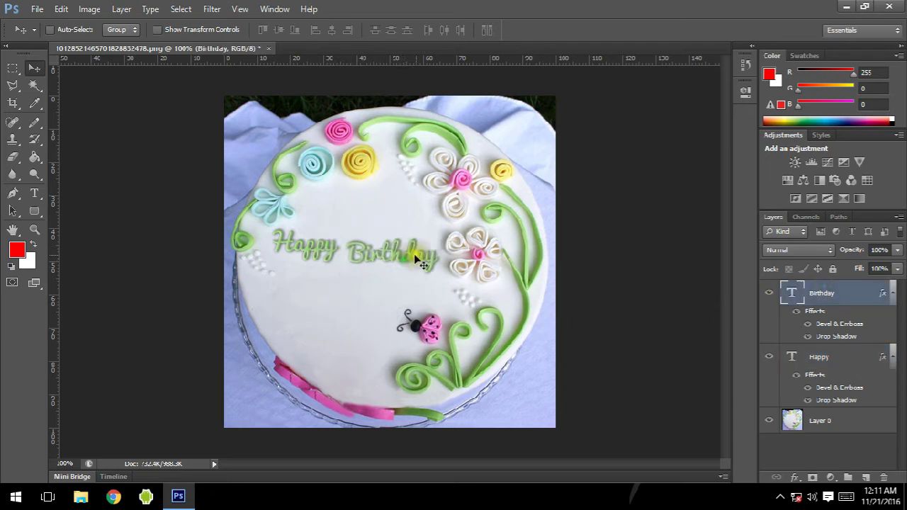
pyautogui.click(34, 193)
# Step: Type 'to' as a new text layer below Happy Birthday and select it
pyautogui.click(307, 319)
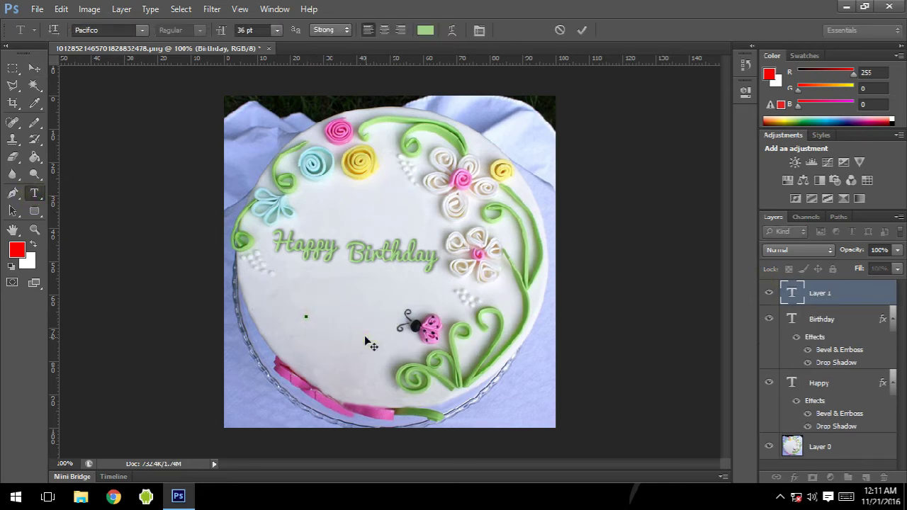
pyautogui.write('to')
pyautogui.moveTo(326, 310); pyautogui.dragTo(304, 310)
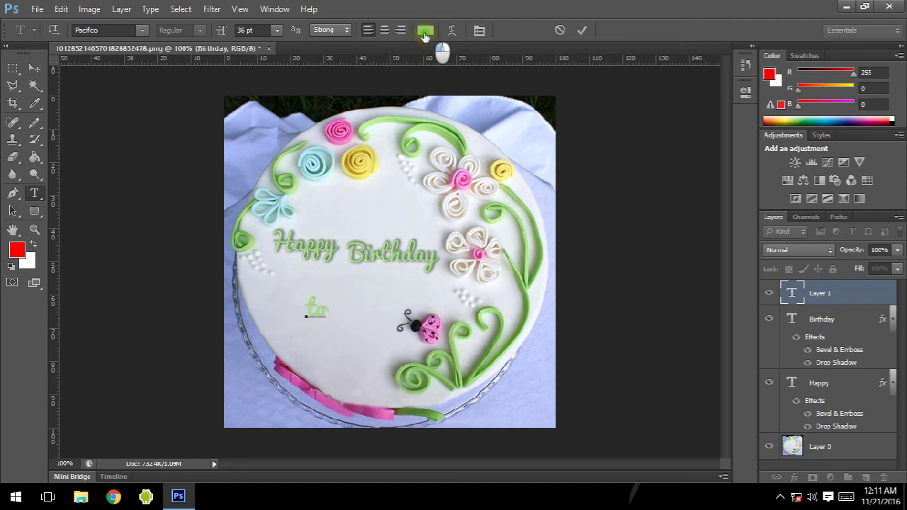
# Step: Colour 'to' pink, sampled from the cake's roses, and commit the text
pyautogui.click(425, 30)
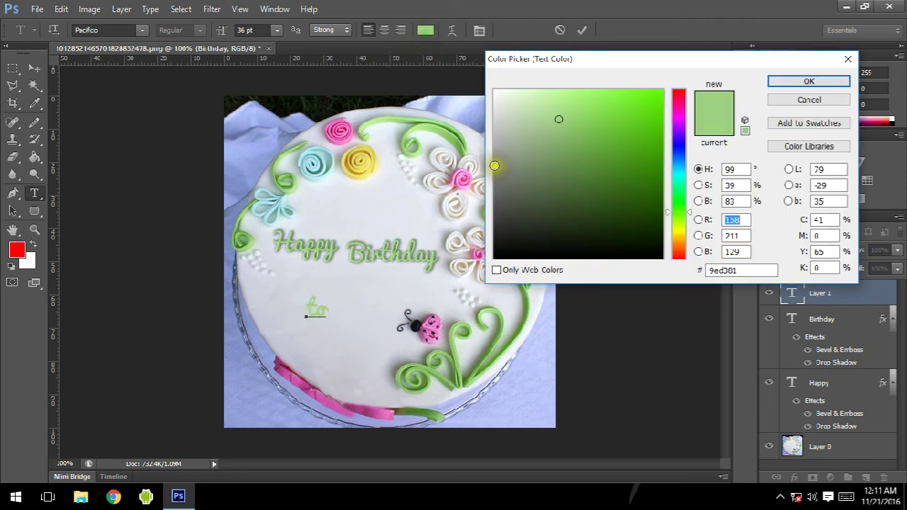
pyautogui.click(365, 164)
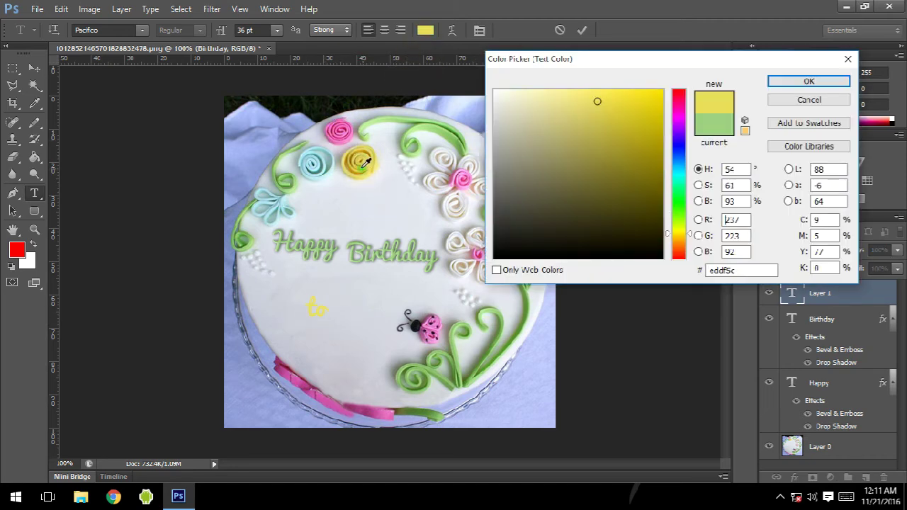
pyautogui.click(351, 134)
pyautogui.click(347, 133)
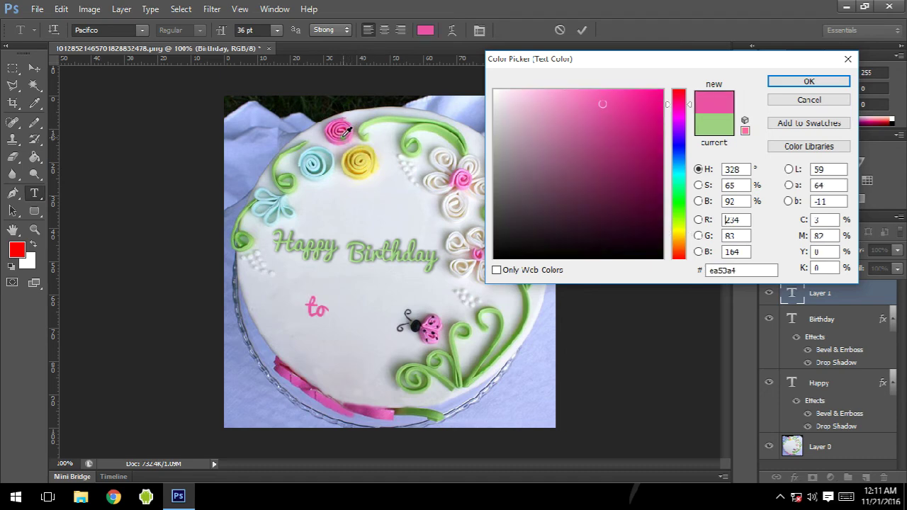
pyautogui.click(349, 134)
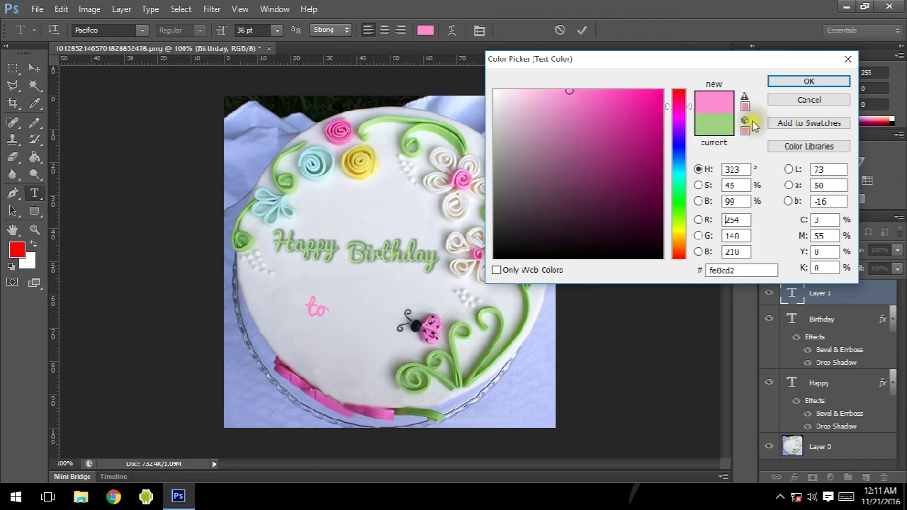
pyautogui.click(785, 82)
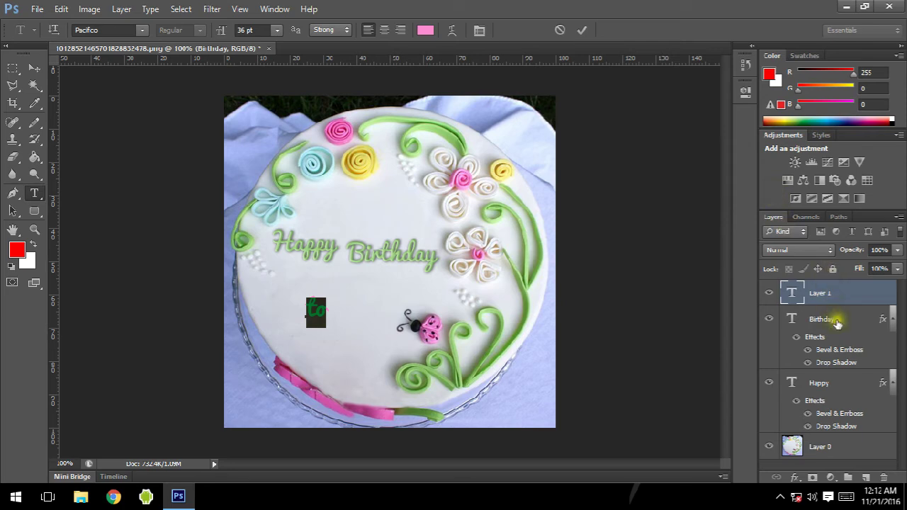
pyautogui.click(582, 31)
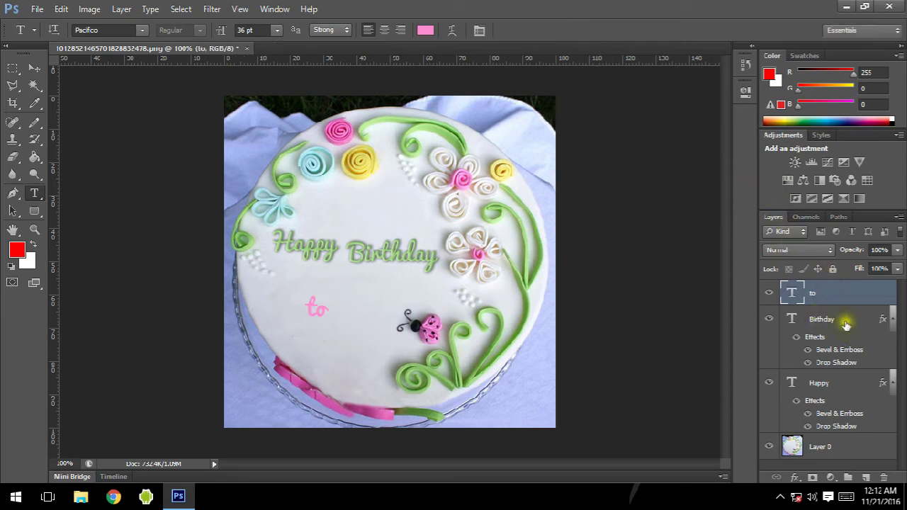
# Step: Paste the bevel and shadow style onto 'to' and centre it below Happy Birthday
pyautogui.rightClick(837, 287)
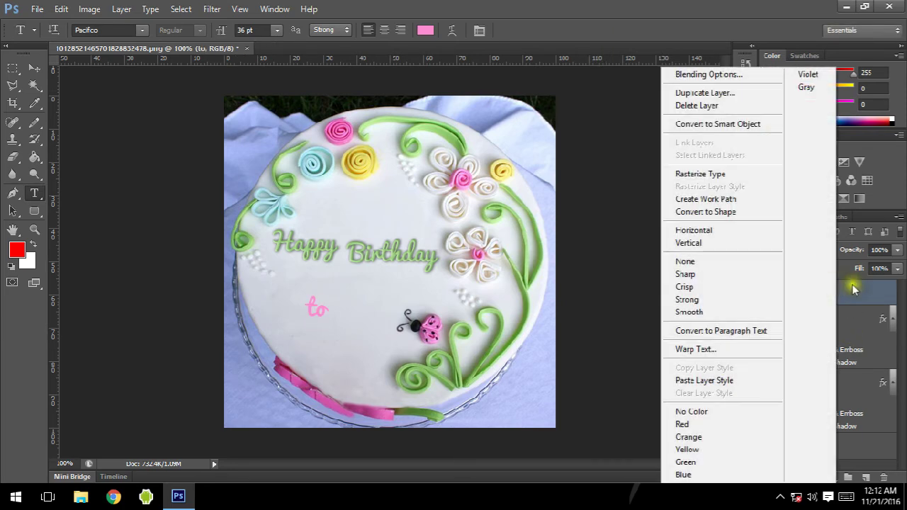
pyautogui.click(698, 385)
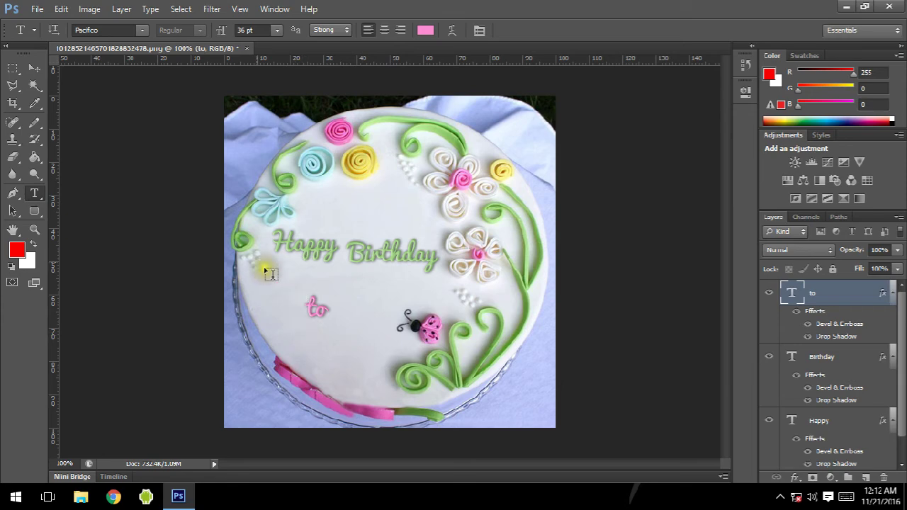
pyautogui.click(33, 68)
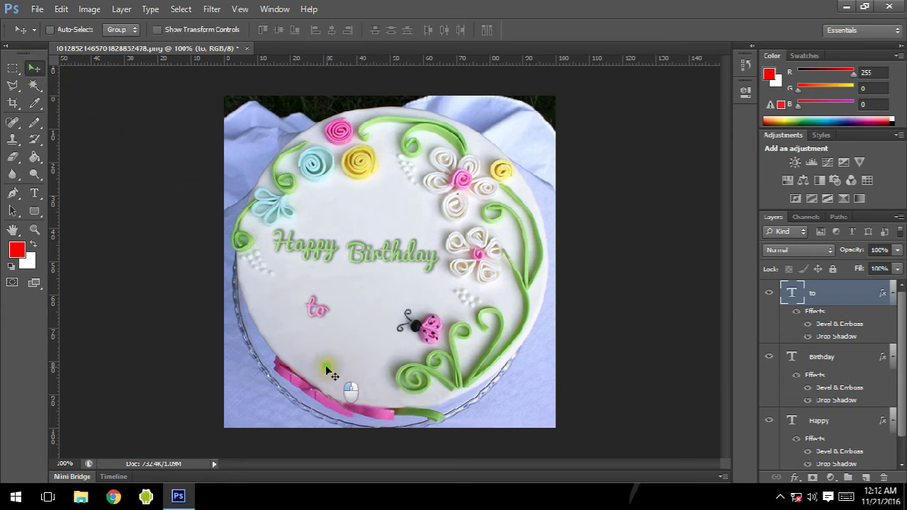
pyautogui.moveTo(325, 365); pyautogui.dragTo(353, 353)
pyautogui.press('Left')
pyautogui.press('Left')
pyautogui.press('Up')
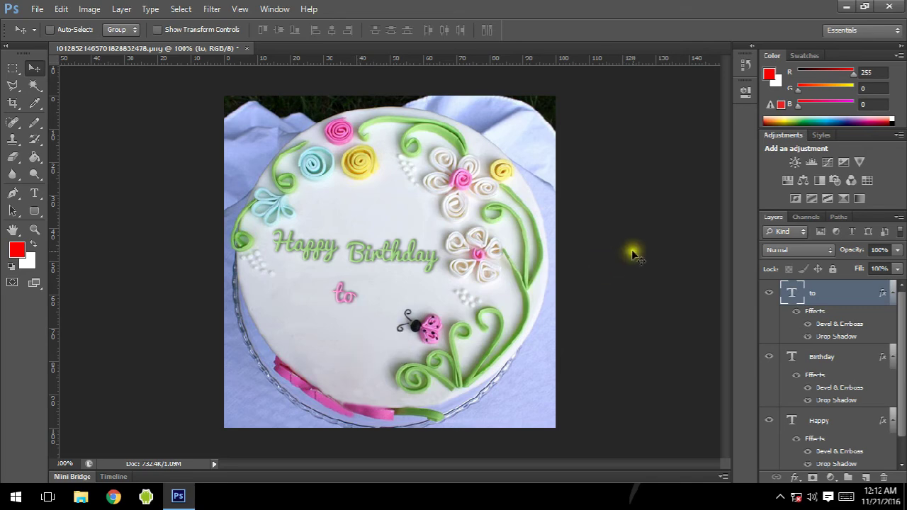
# Step: Add a new text layer below 'to' and type the recipient's name
pyautogui.click(33, 194)
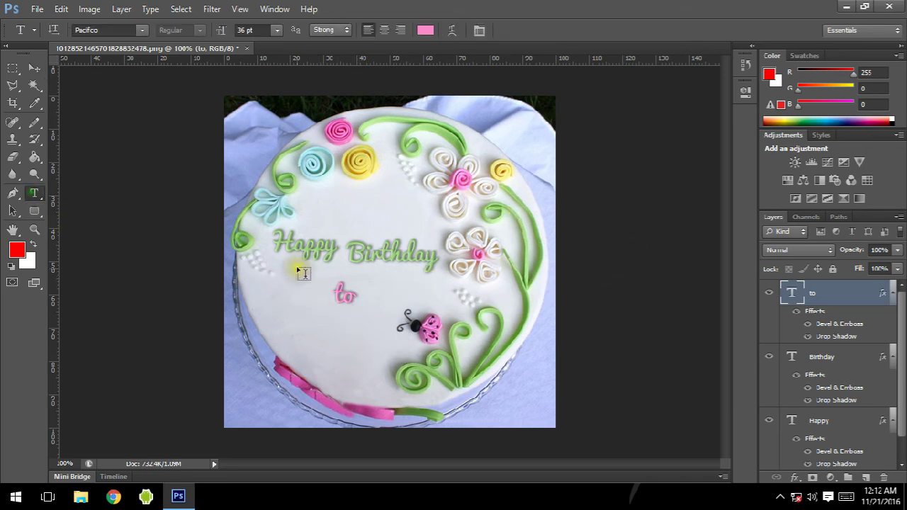
pyautogui.click(288, 346)
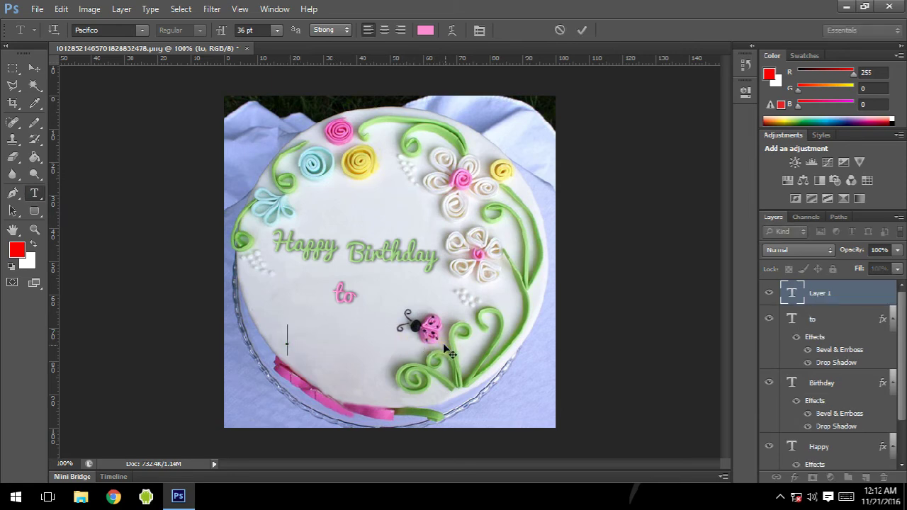
pyautogui.write('Meg')
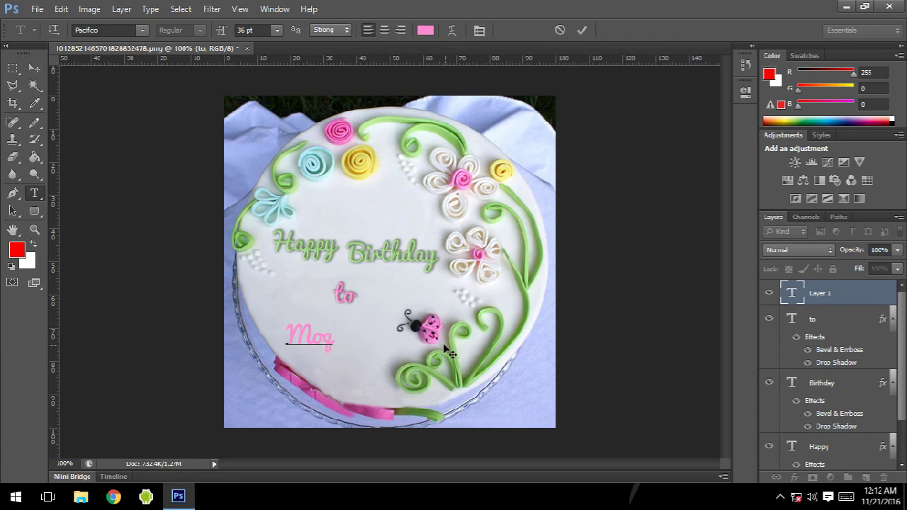
pyautogui.write('ueet')
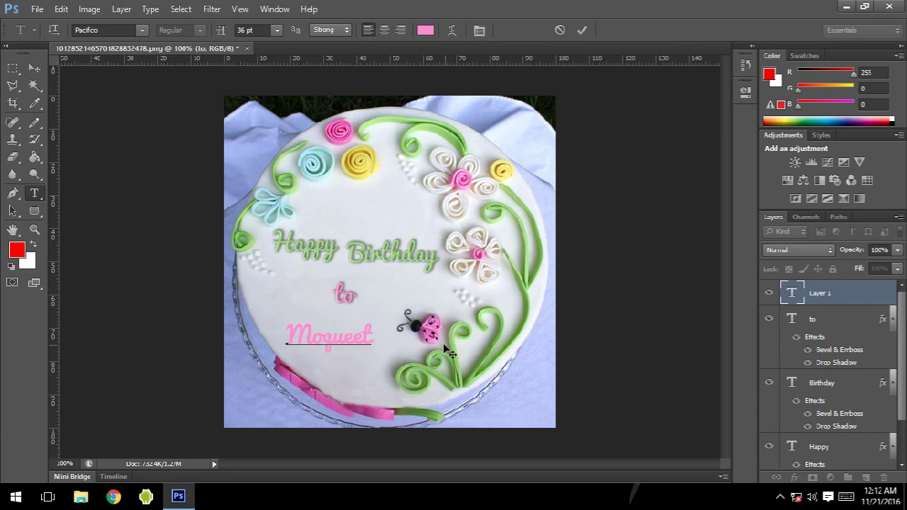
# Step: Color the name a slightly deeper yellow sampled from the yellow rose, then commit the text
pyautogui.moveTo(374, 334); pyautogui.dragTo(275, 334)
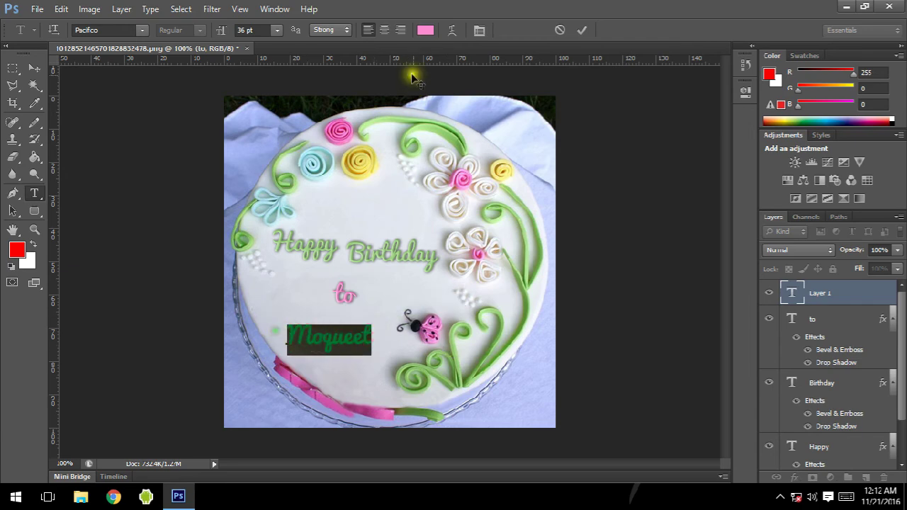
pyautogui.click(425, 30)
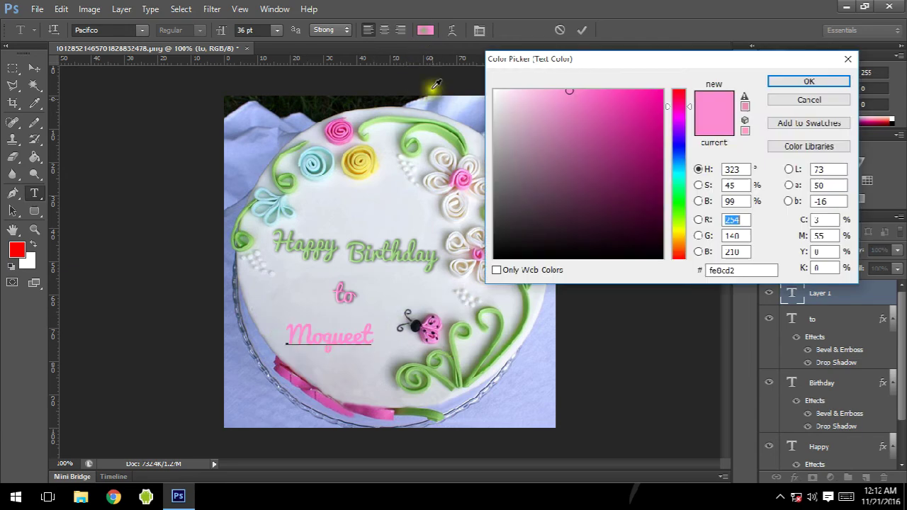
pyautogui.click(367, 162)
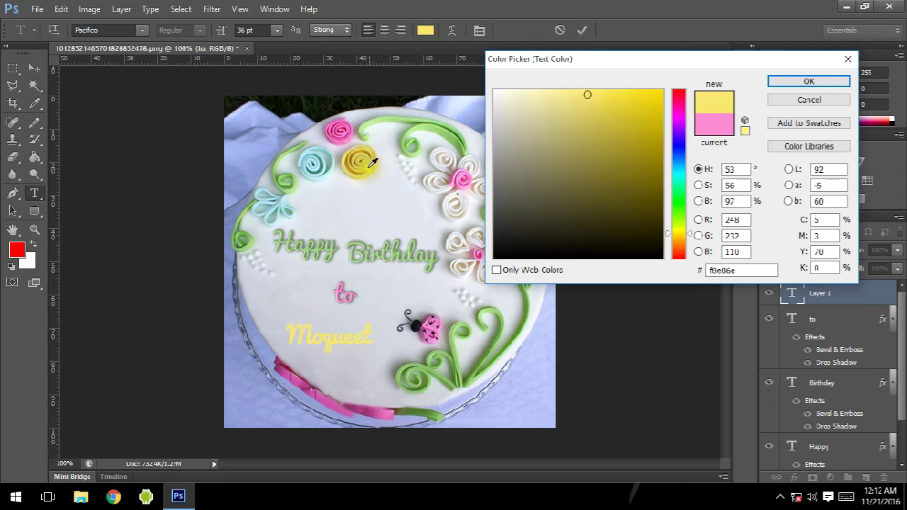
pyautogui.click(372, 162)
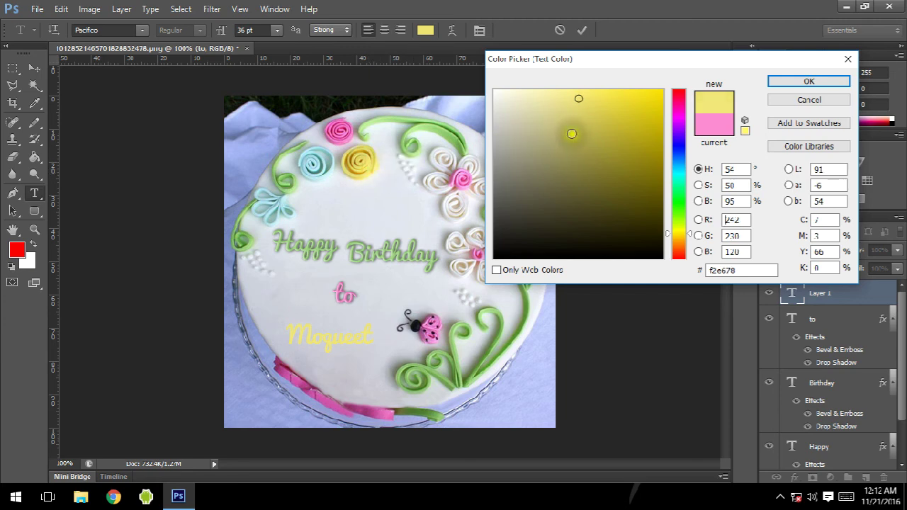
pyautogui.click(606, 106)
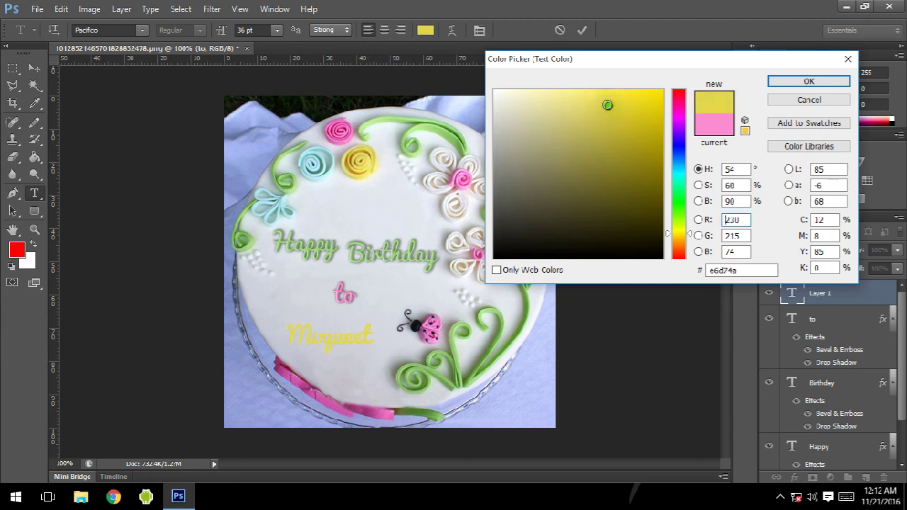
pyautogui.click(801, 81)
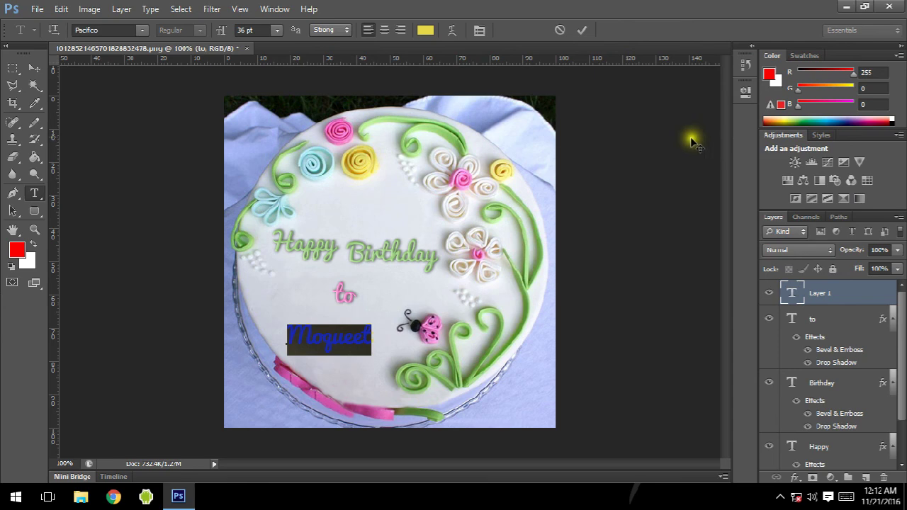
pyautogui.click(838, 322)
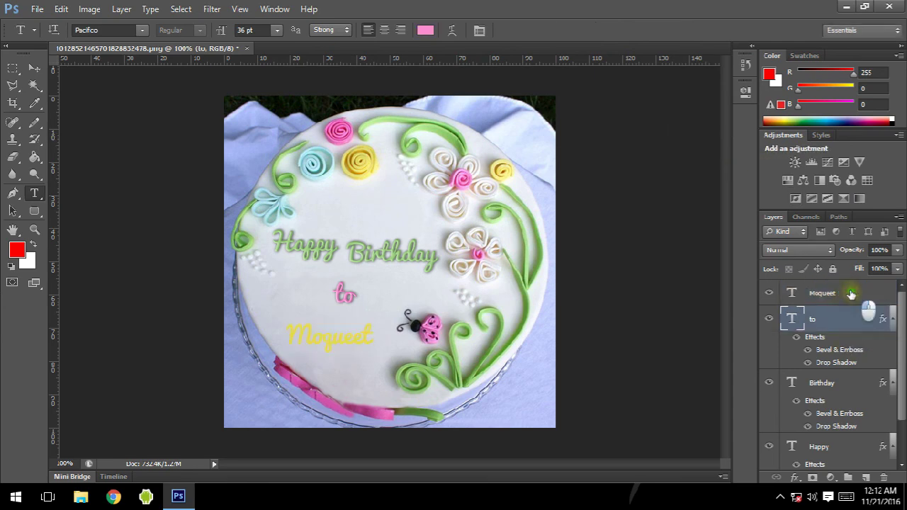
# Step: Paste the copied bevel and drop shadow style onto the name, then position it beneath 'to'
pyautogui.rightClick(858, 292)
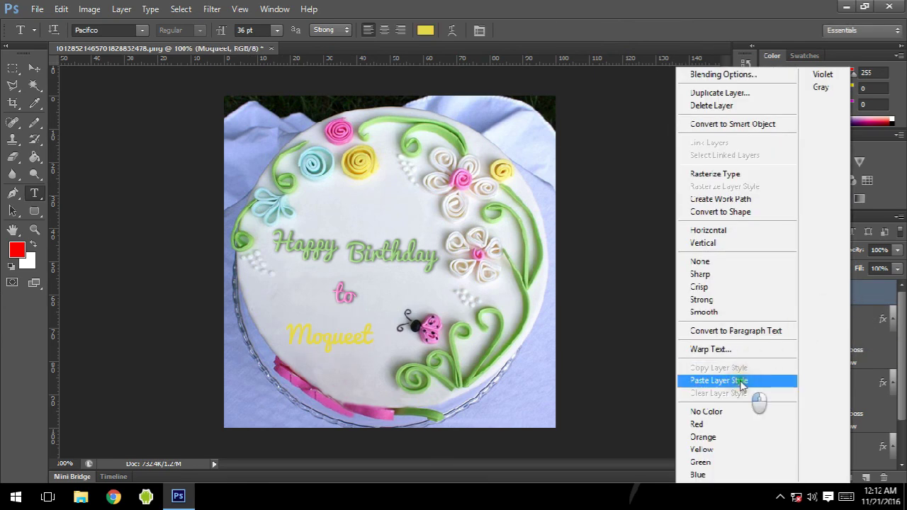
pyautogui.click(743, 381)
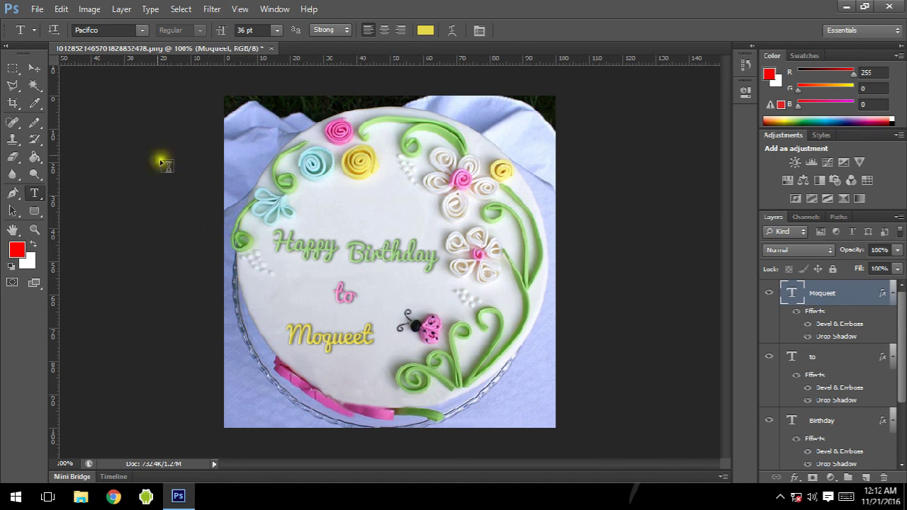
pyautogui.click(34, 68)
pyautogui.moveTo(345, 422); pyautogui.dragTo(353, 413)
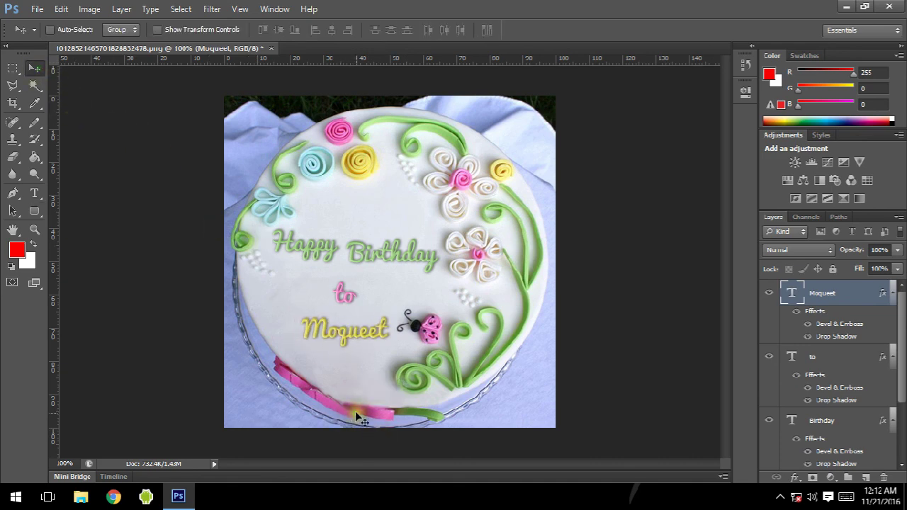
pyautogui.press('Left')
pyautogui.press('Left')
pyautogui.press('Left')
pyautogui.press('Left')
pyautogui.press('Left')
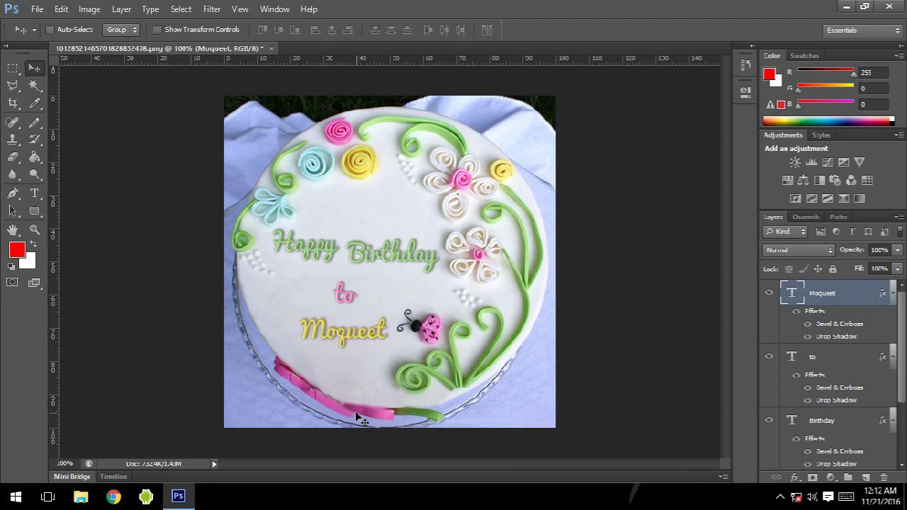